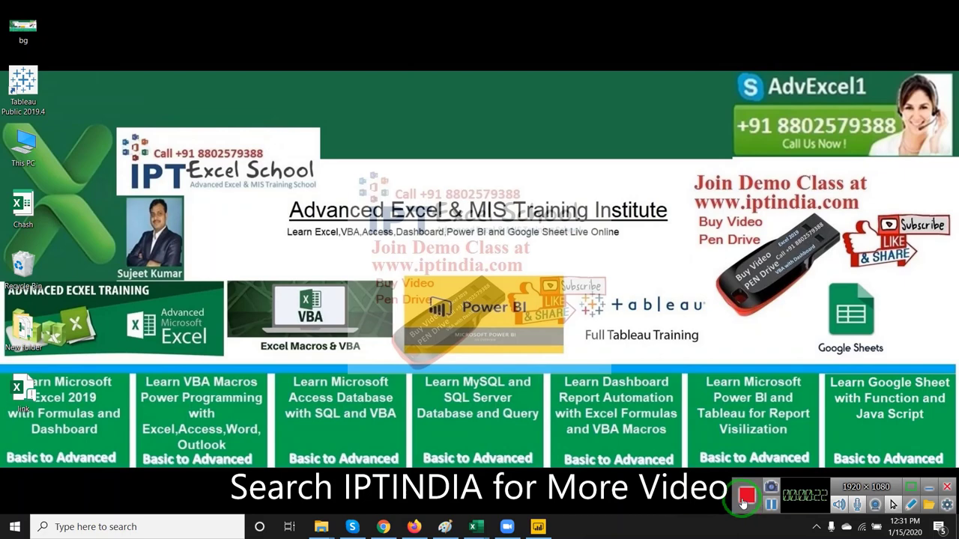
- Launch Power BI Desktop from the taskbar to get a blank report
click(551, 526)
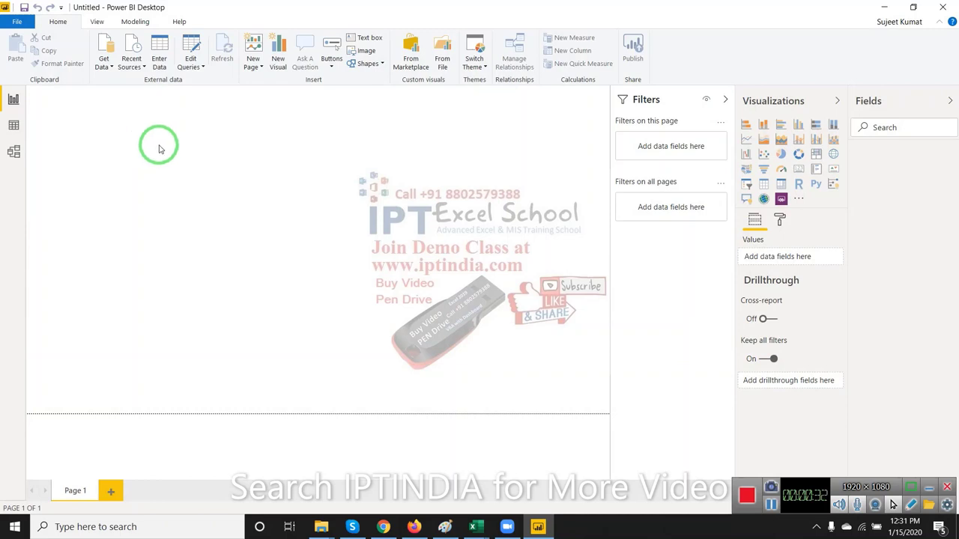
- Get Data from the Excel workbook DT.xlsm in the Desktop's New folder
click(108, 64)
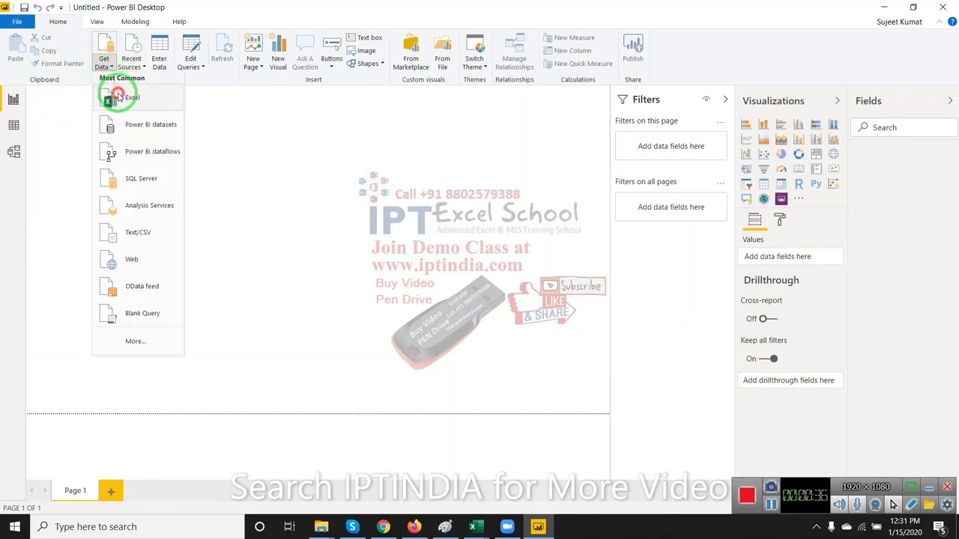
click(118, 96)
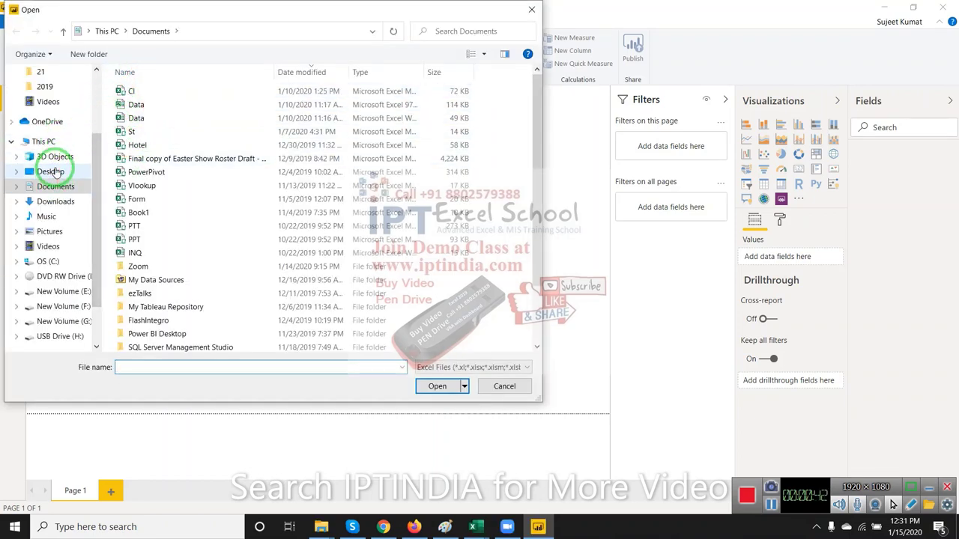
click(50, 171)
double_click(125, 96)
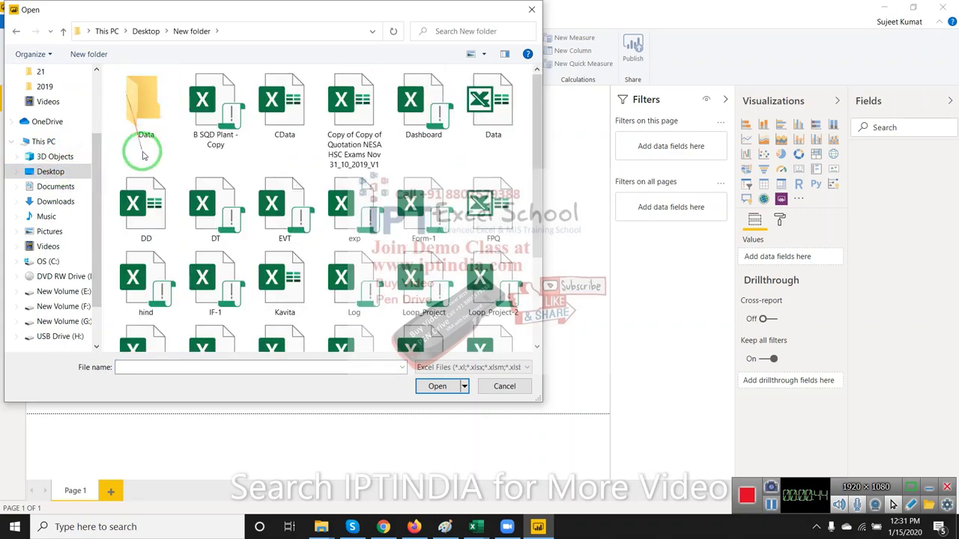
double_click(206, 221)
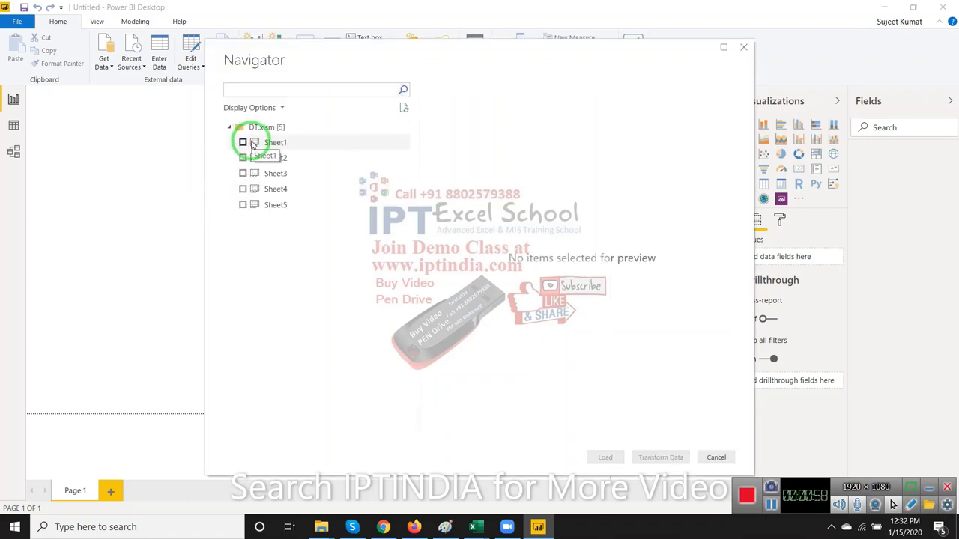
- Preview Sheet1 in the Navigator, tick it, and load it
click(253, 144)
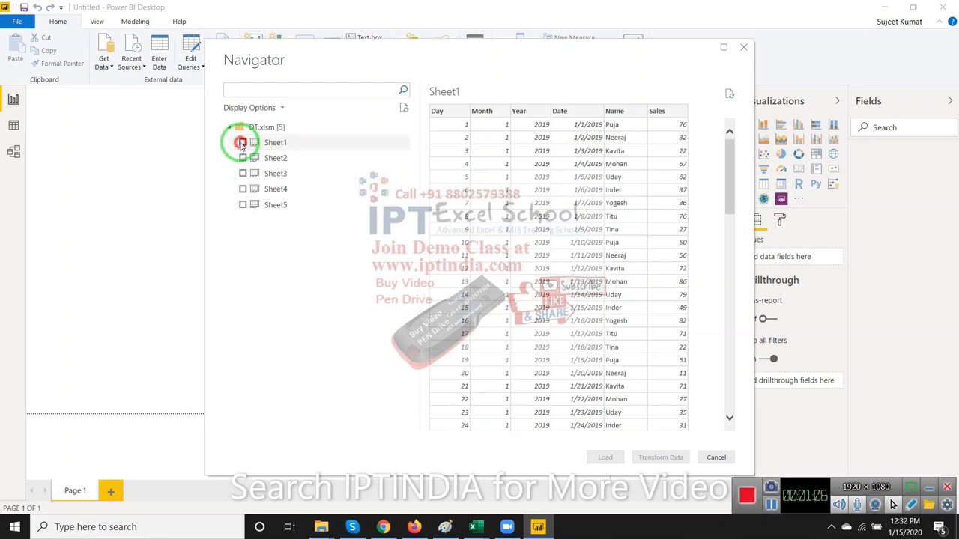
click(242, 143)
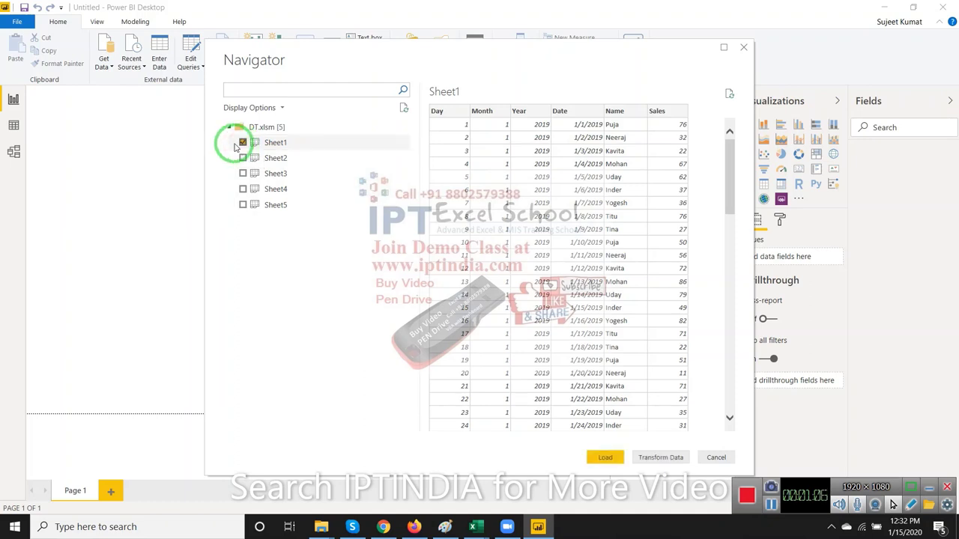
click(617, 457)
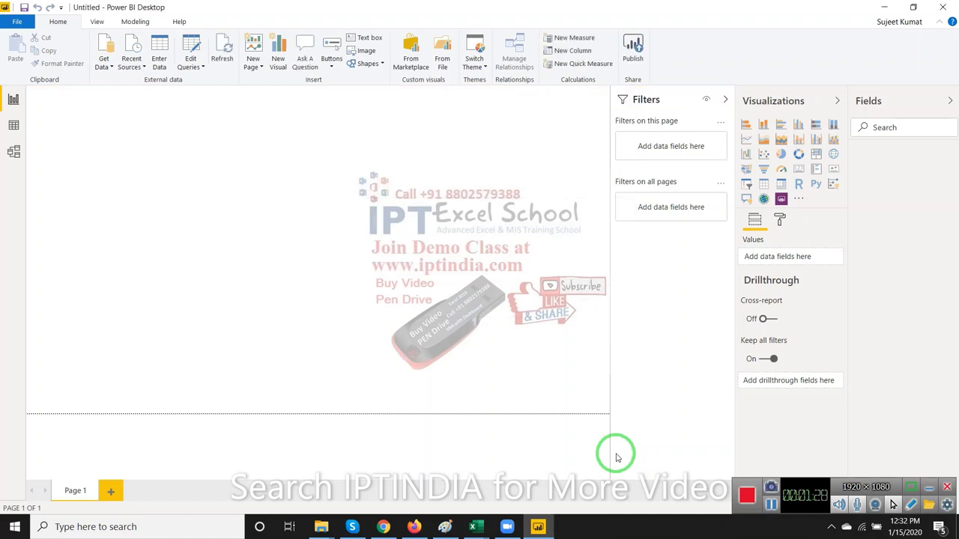
- Switch to Data view to see Sheet1's 369 rows and columns
drag(286, 260, 173, 201)
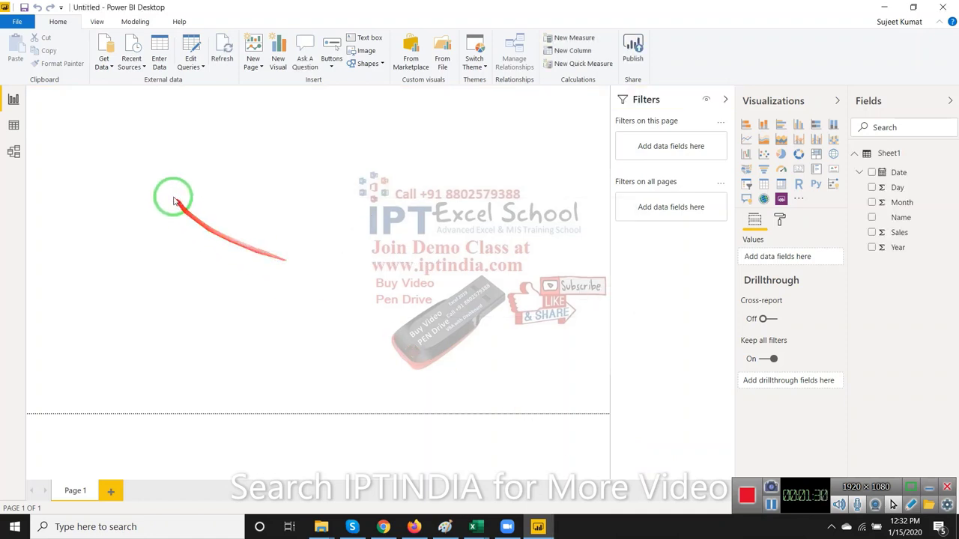
click(18, 123)
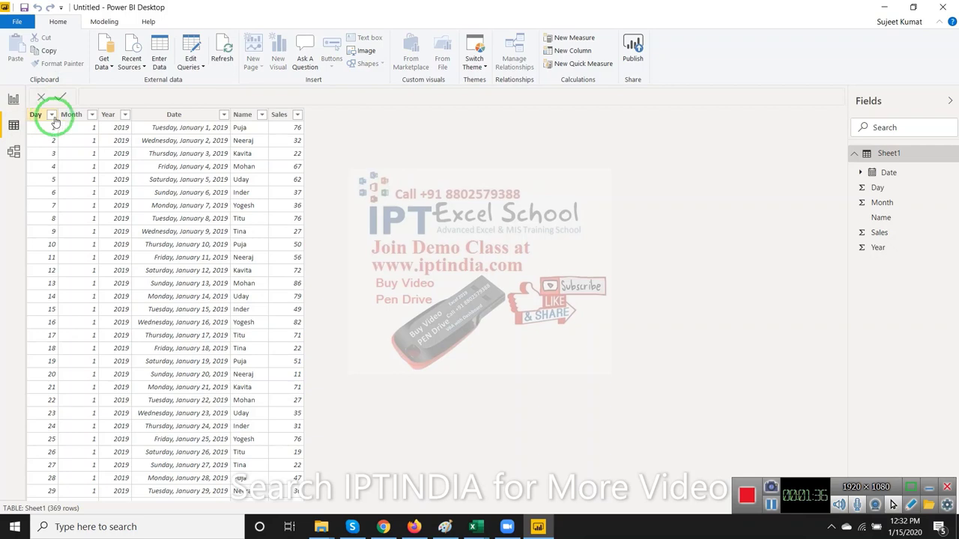
- Delete the original Date column from Sheet1 and confirm the deletion
click(222, 116)
click(224, 116)
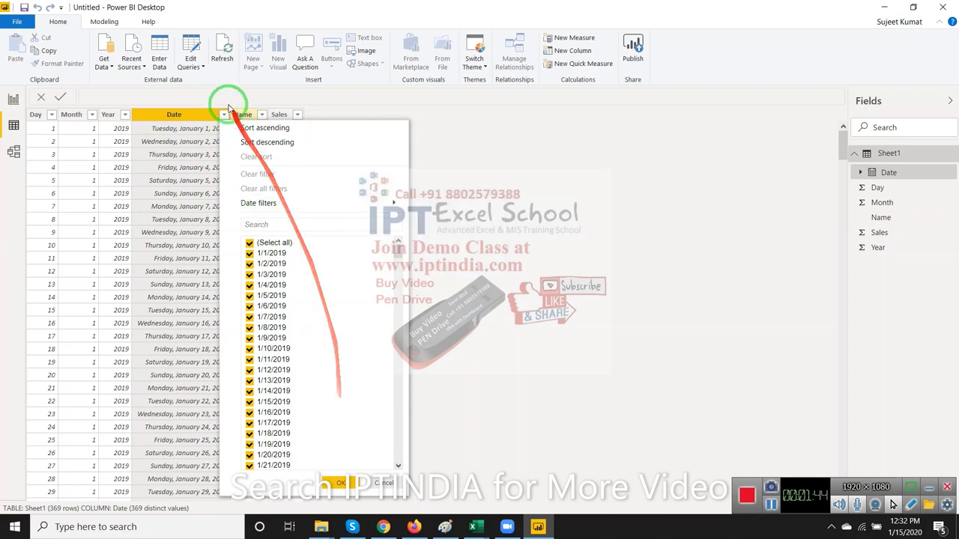
click(183, 115)
right_click(184, 117)
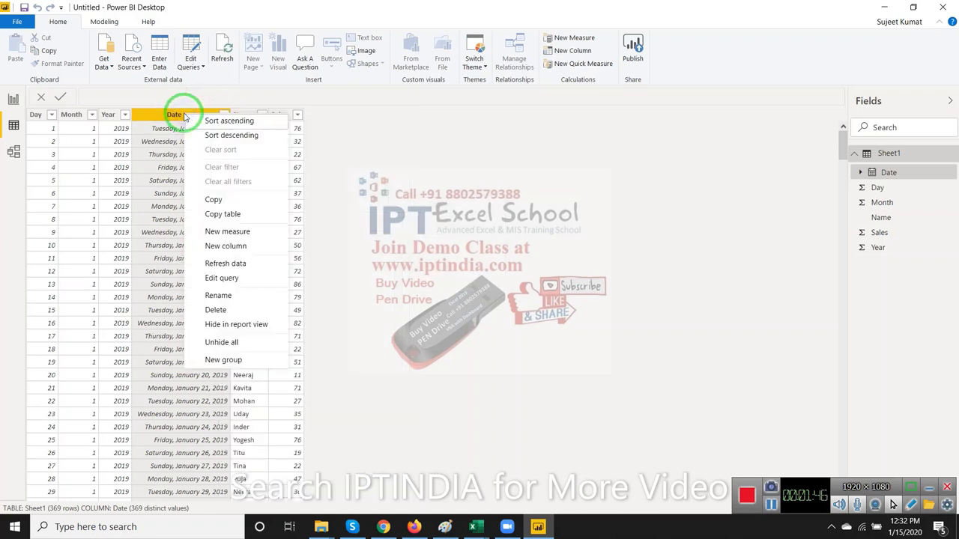
click(221, 309)
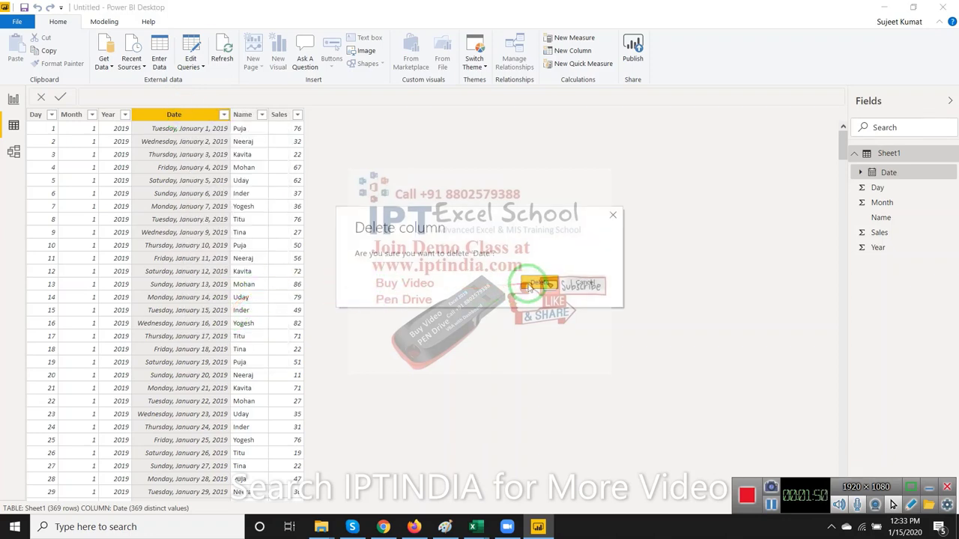
click(530, 286)
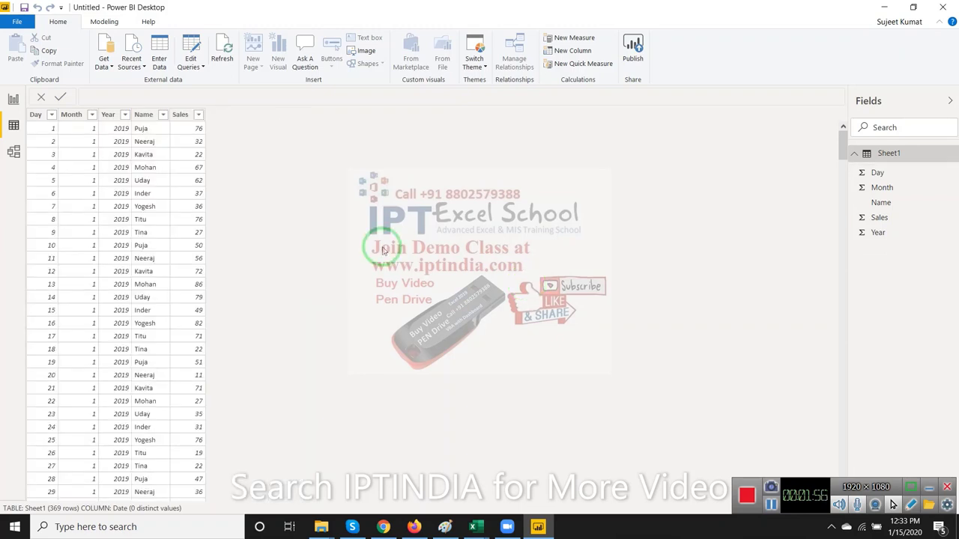
- Check the Day, Month and Year columns, then bring up the Modeling tools
click(38, 124)
click(70, 123)
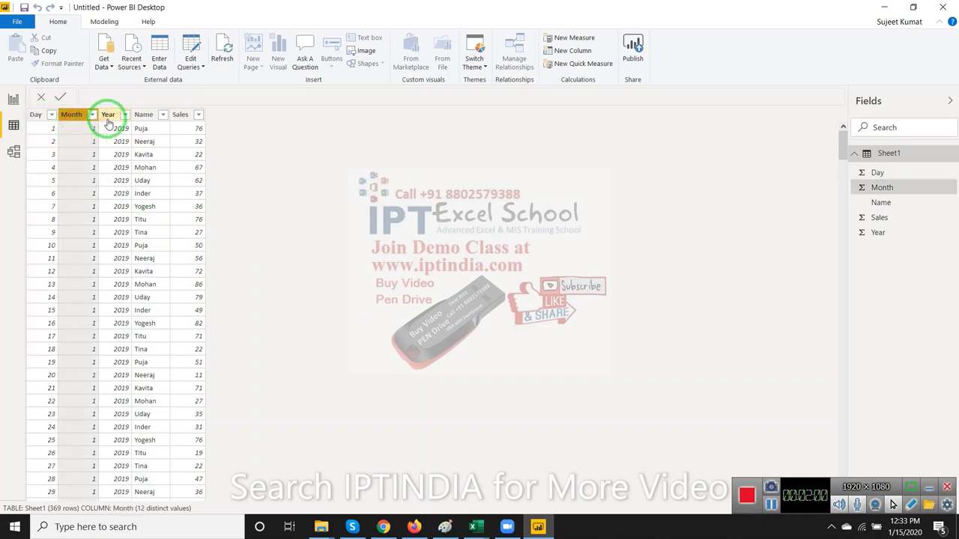
click(109, 119)
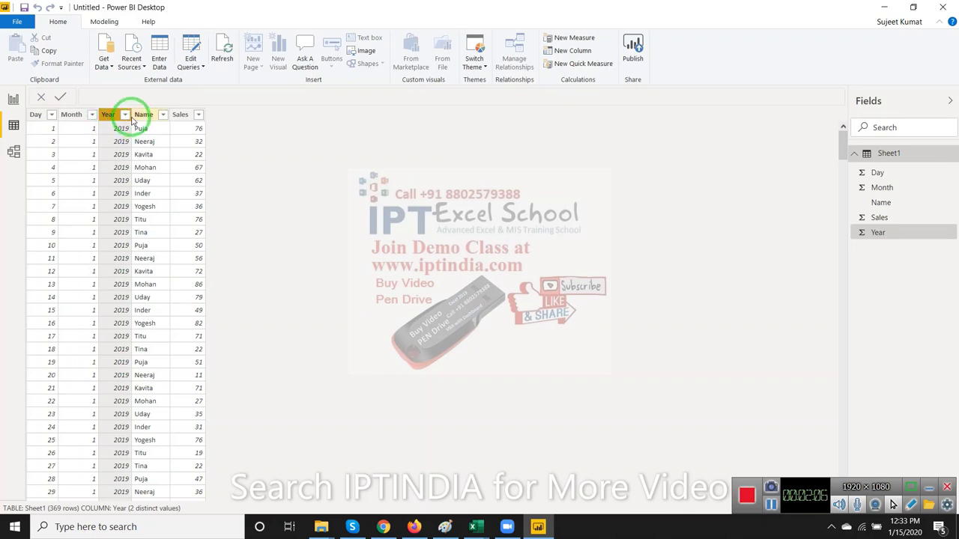
click(101, 28)
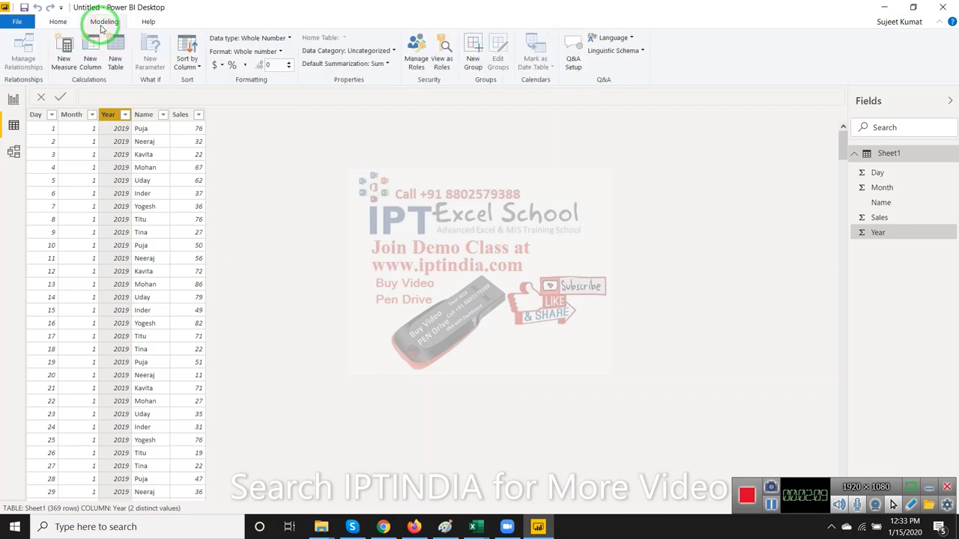
- Start a new column formula Date = DATE(Sheet1[Year],Sheet1[Month] using autocomplete
click(100, 68)
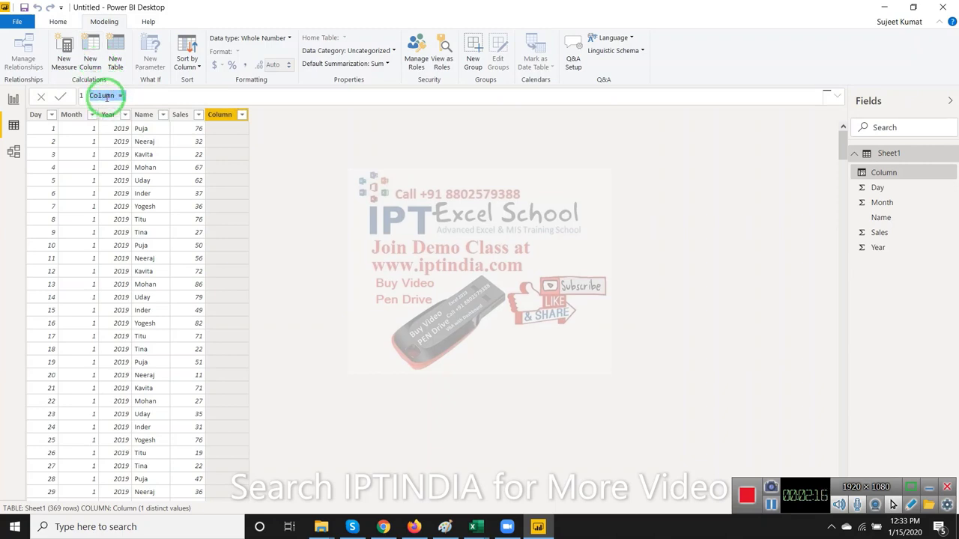
key(BackSpace)
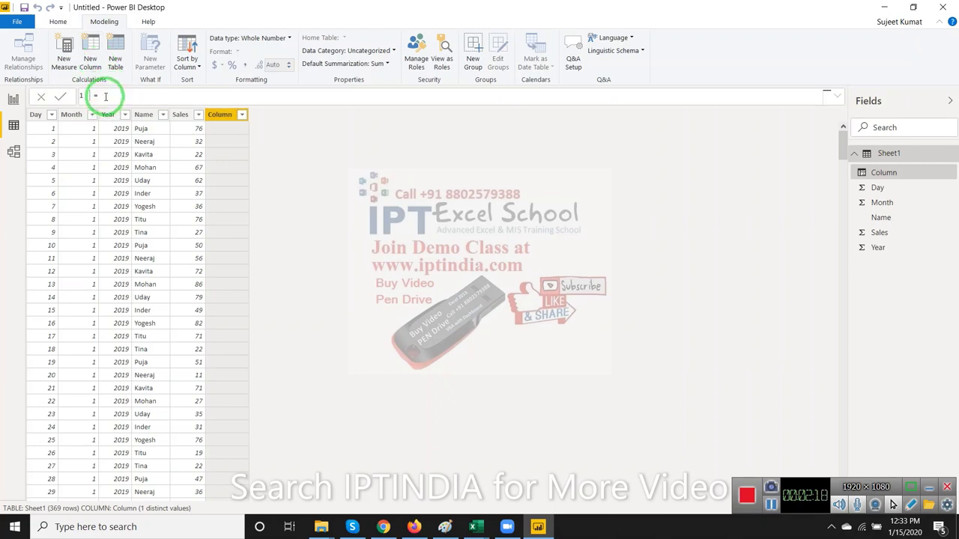
text(Date = )
text(DATE)
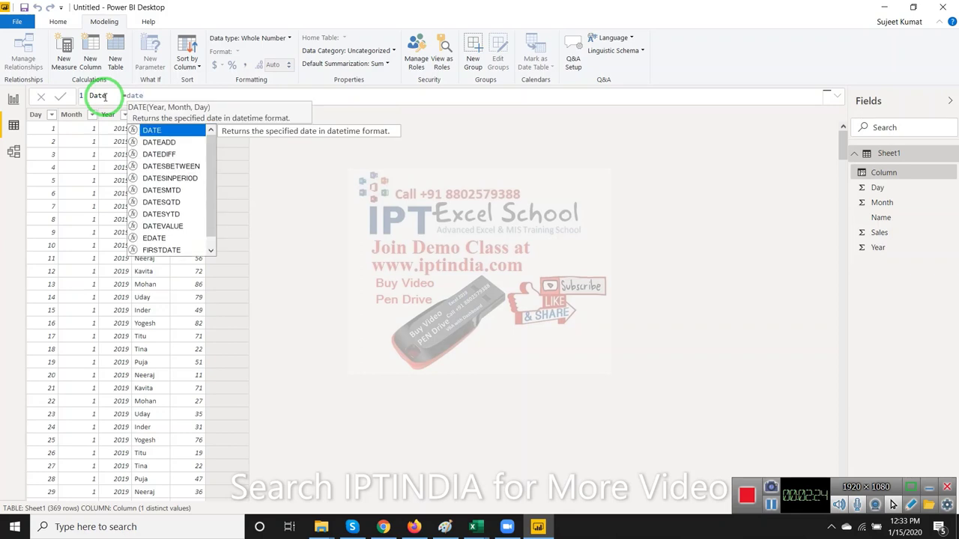
text(()
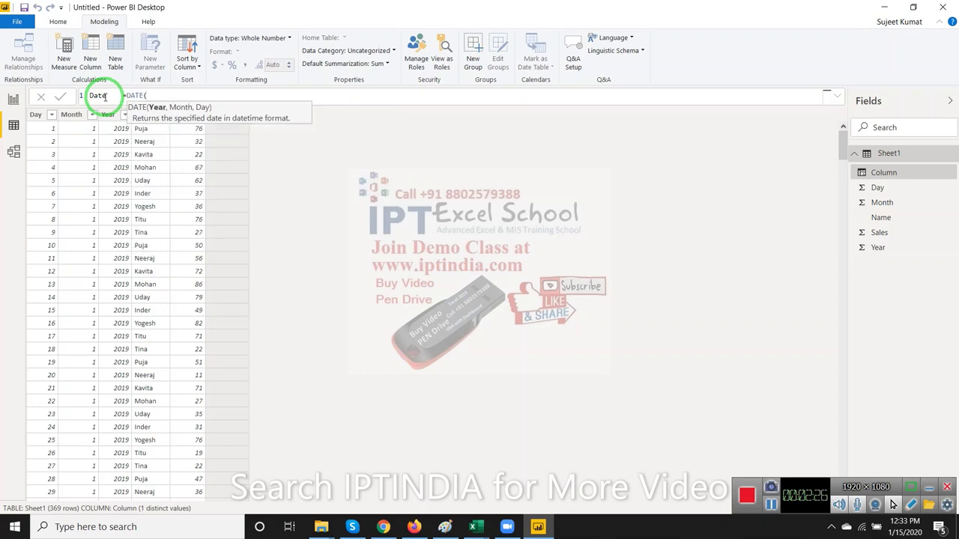
text(yea)
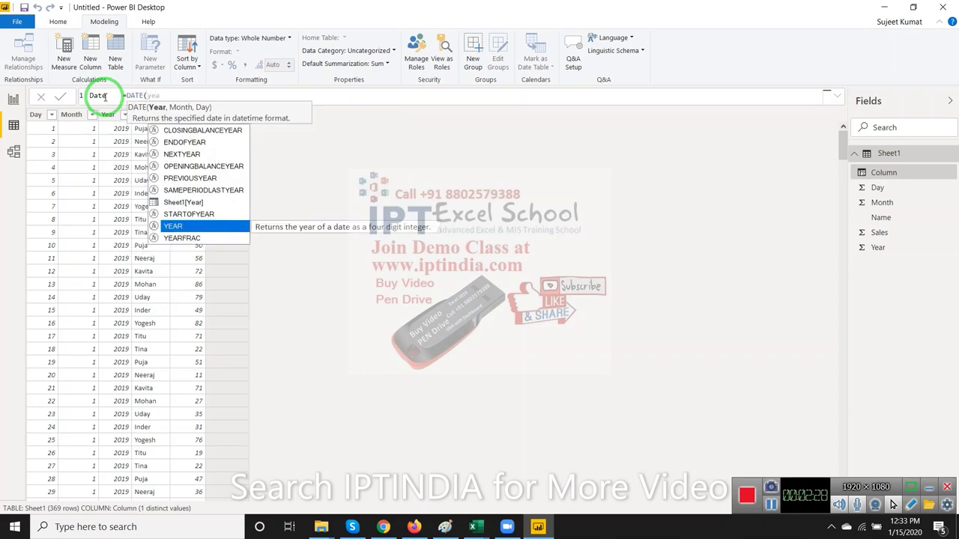
key(Up)
key(Up)
key(Tab)
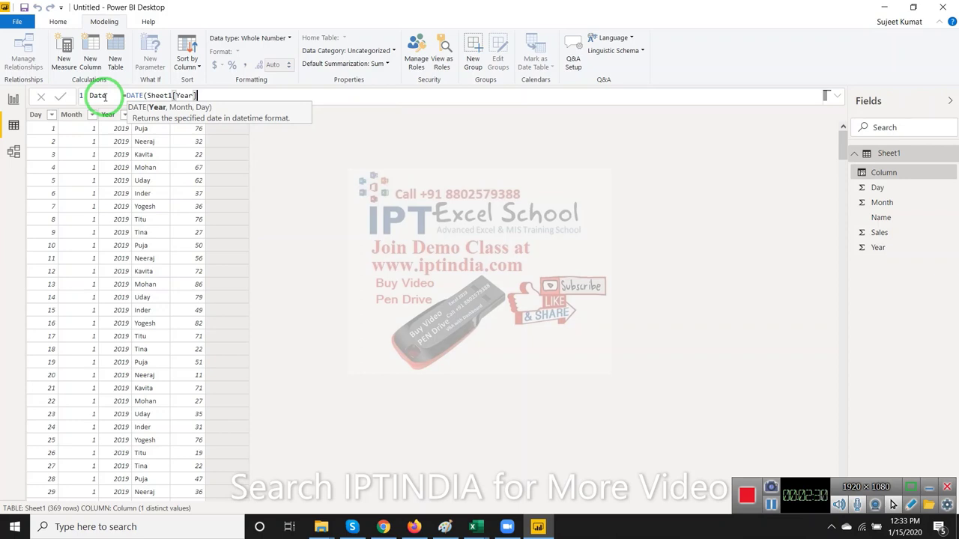
text(,mon)
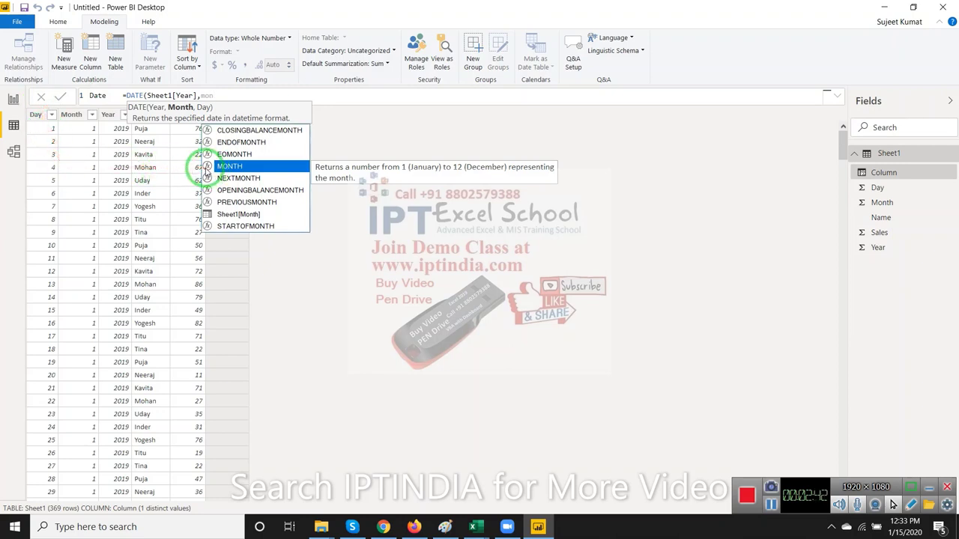
key(Down)
key(Down)
key(Down)
key(Down)
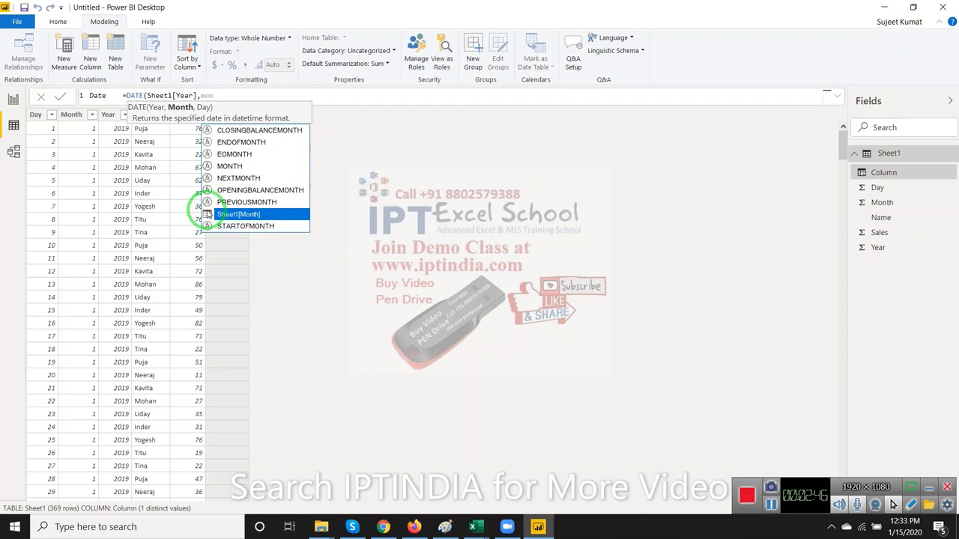
click(208, 215)
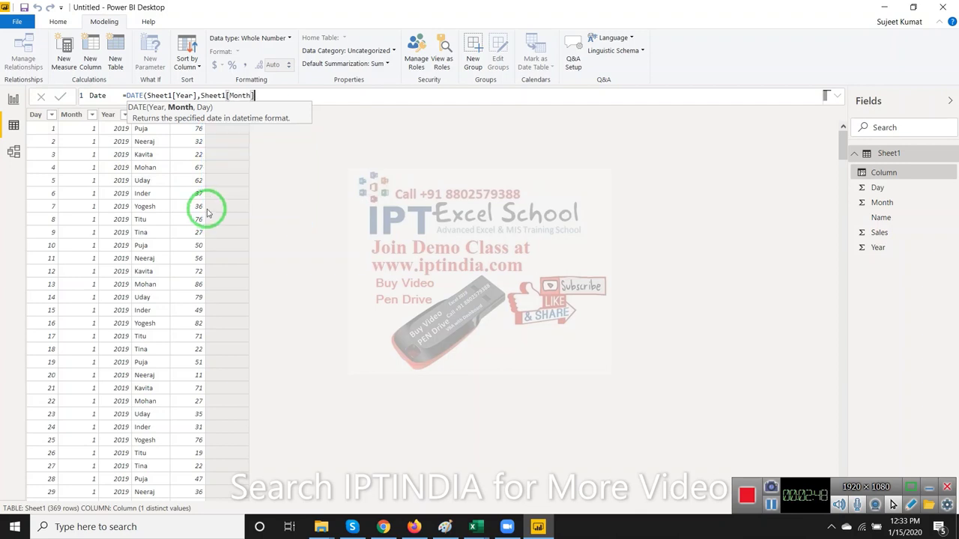
- Add Sheet1[Day] as the third argument and close the DATE formula
text(,day)
key(Tab)
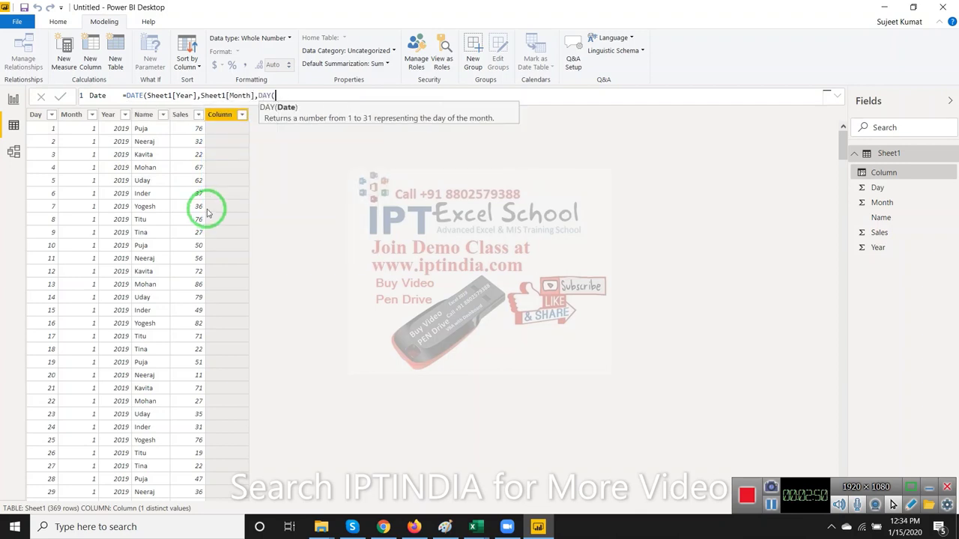
key(BackSpace)
key(BackSpace)
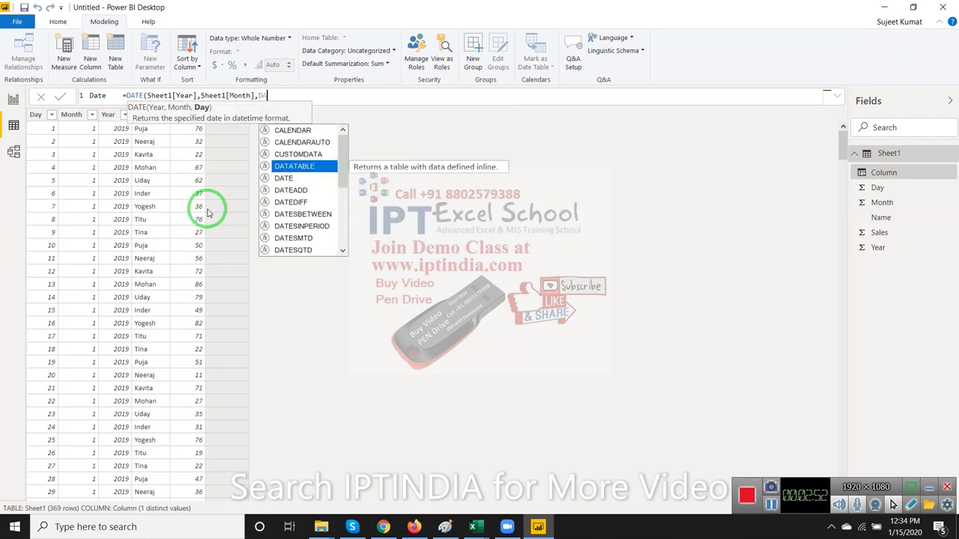
text(y)
key(Down)
key(Down)
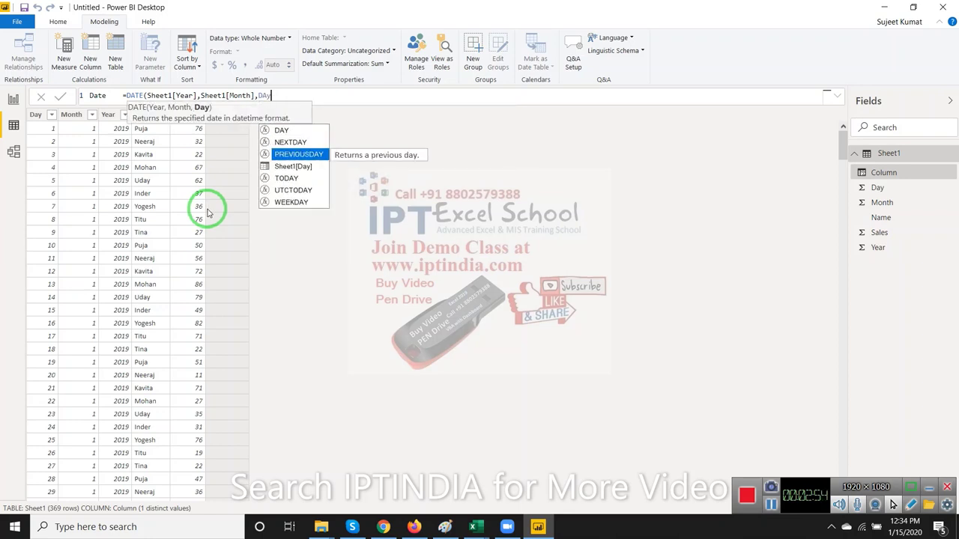
key(Down)
key(Tab)
text()))
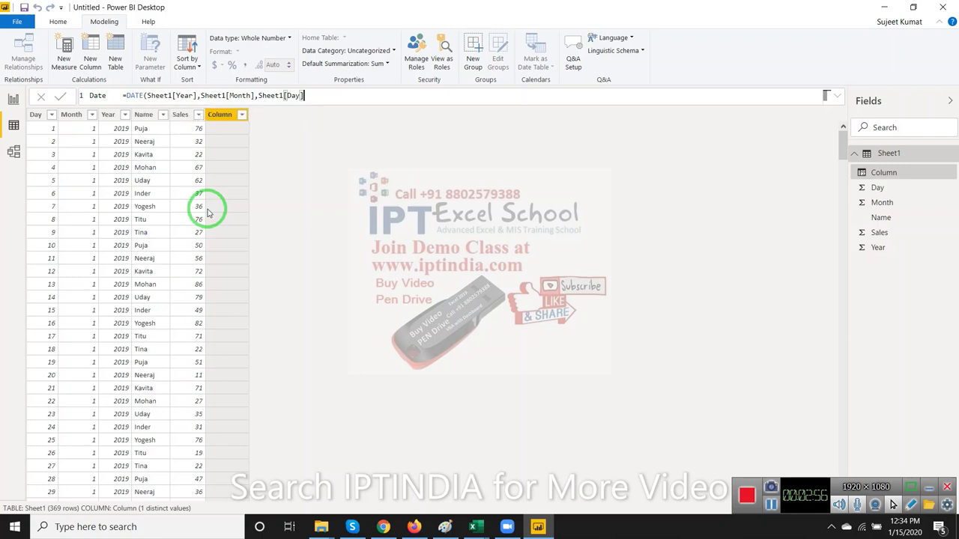
- Commit the formula and set the new Date column's data type to Date
key(Return)
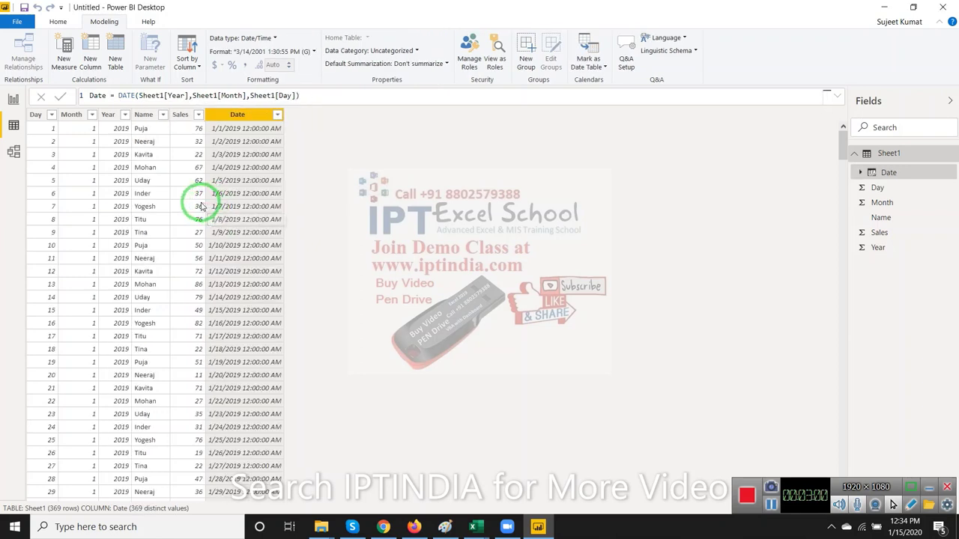
scroll(242, 259, down, 5)
scroll(242, 258, up, 5)
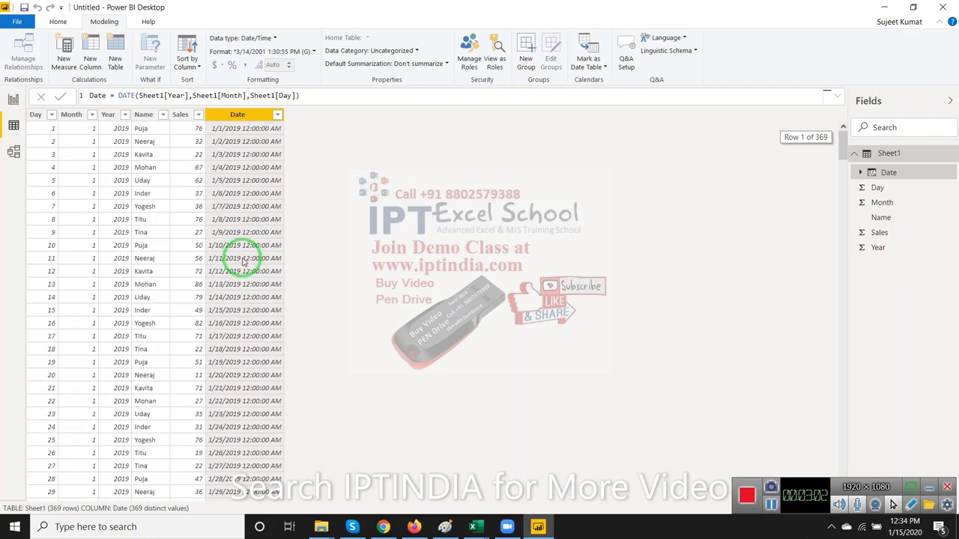
click(236, 38)
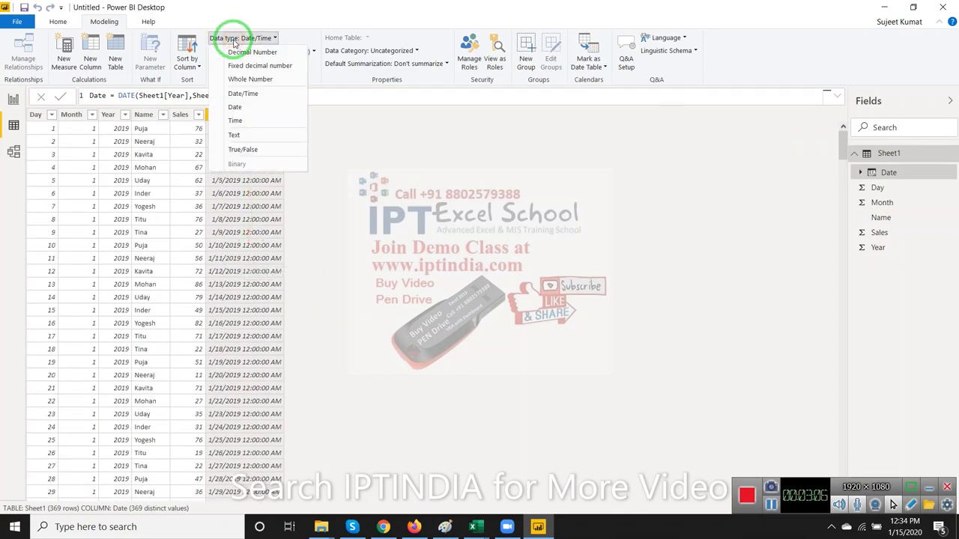
click(243, 109)
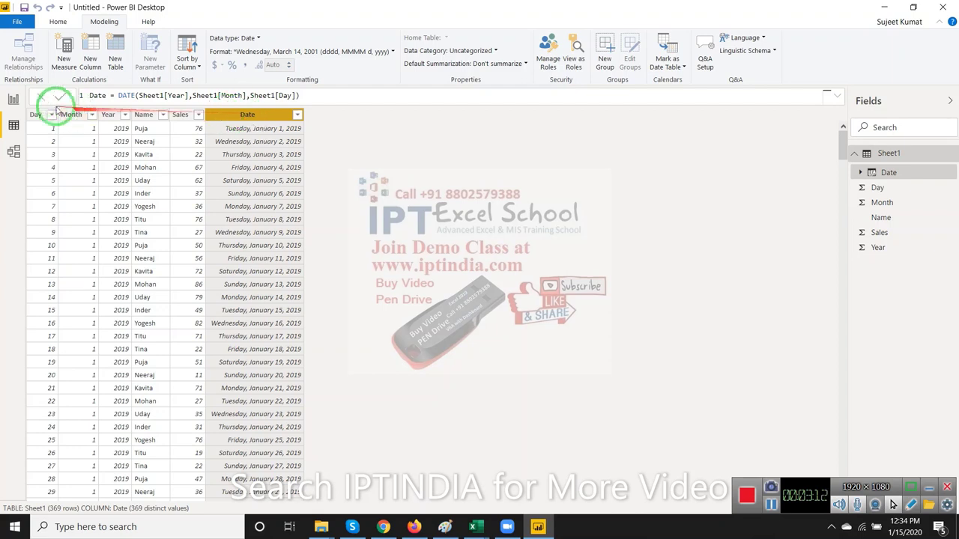
- Place Date on the report page as a column chart and add Sales as its values
click(13, 99)
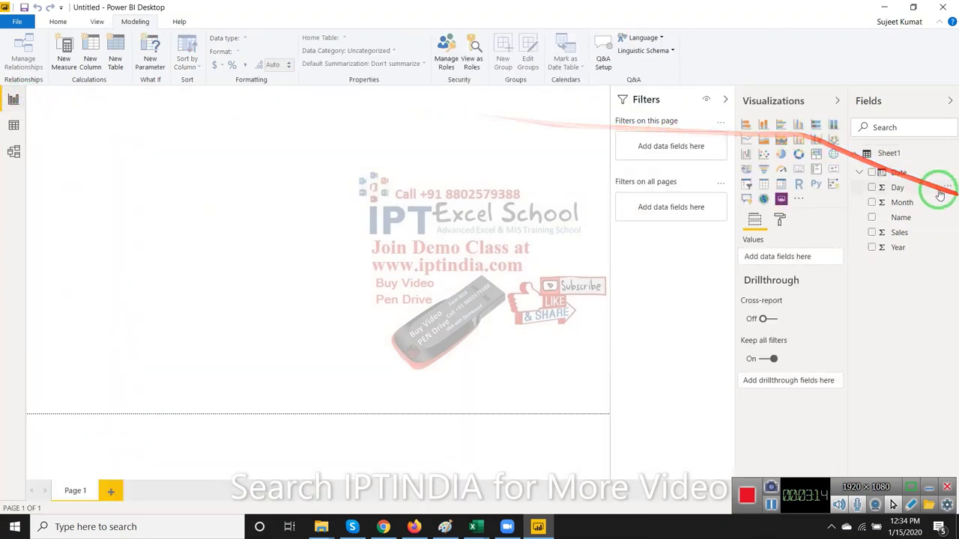
click(904, 175)
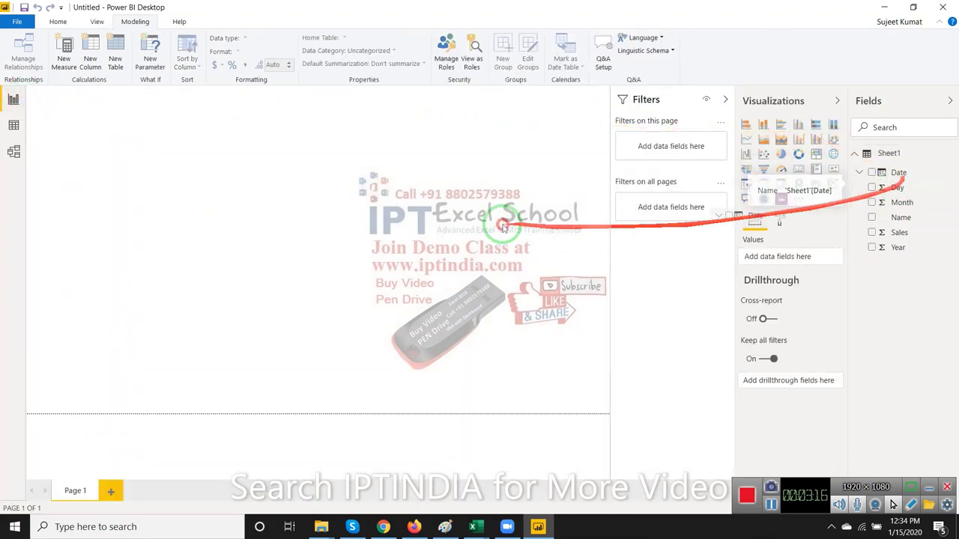
drag(905, 174, 318, 209)
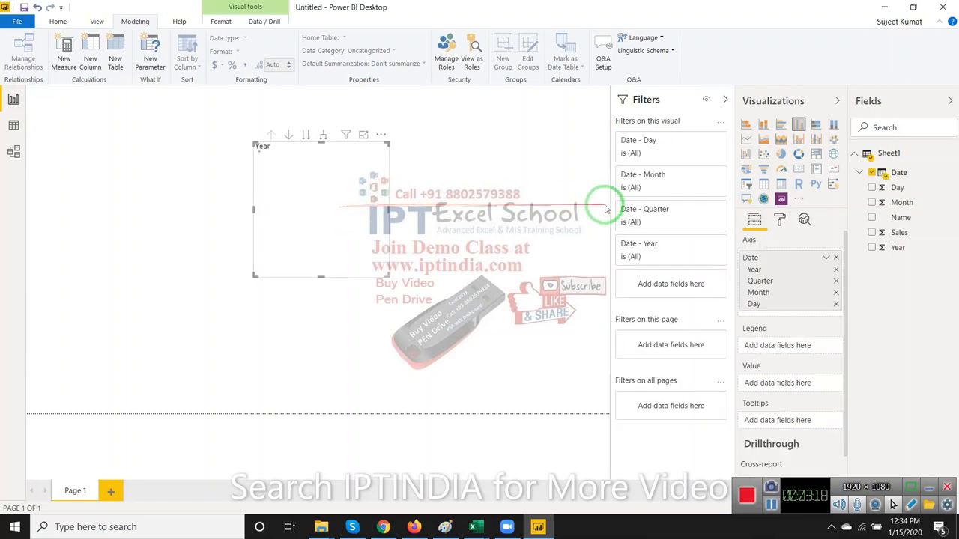
click(796, 185)
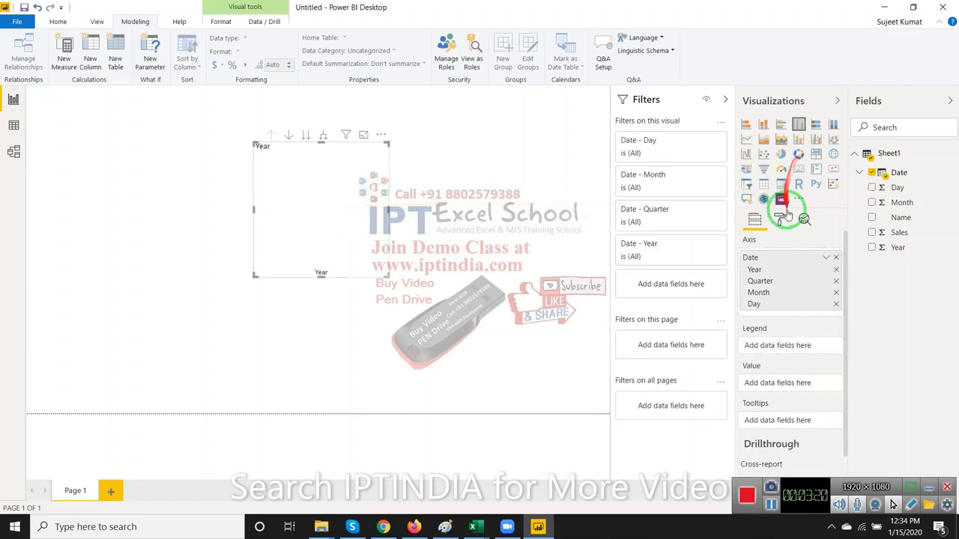
drag(745, 213, 818, 282)
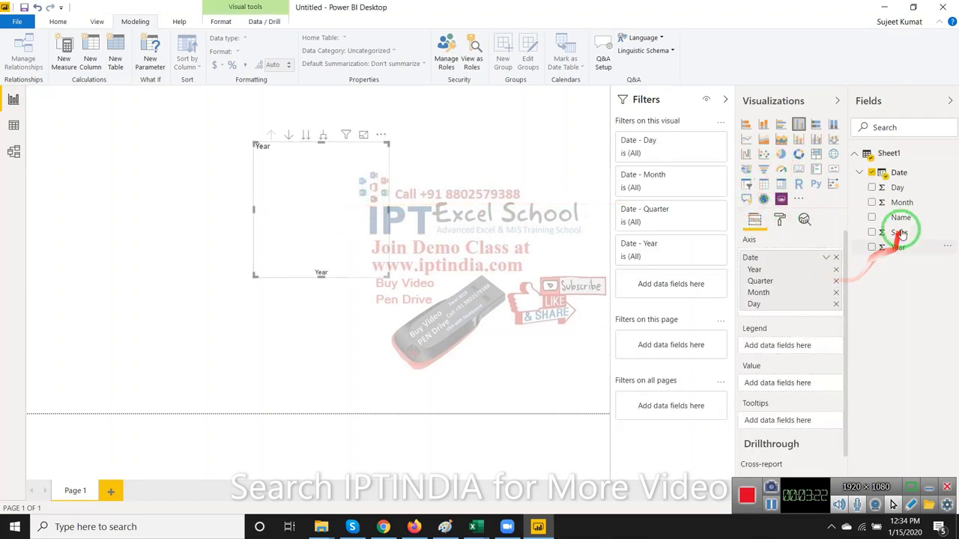
drag(899, 232, 377, 241)
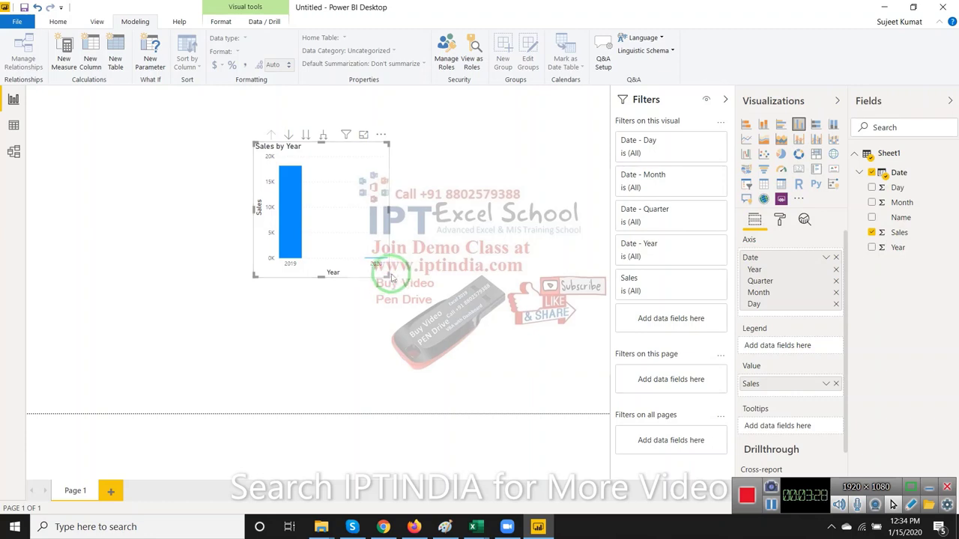
- Enlarge the chart and drill down from Year through Quarter and Month to Day
drag(389, 276, 554, 352)
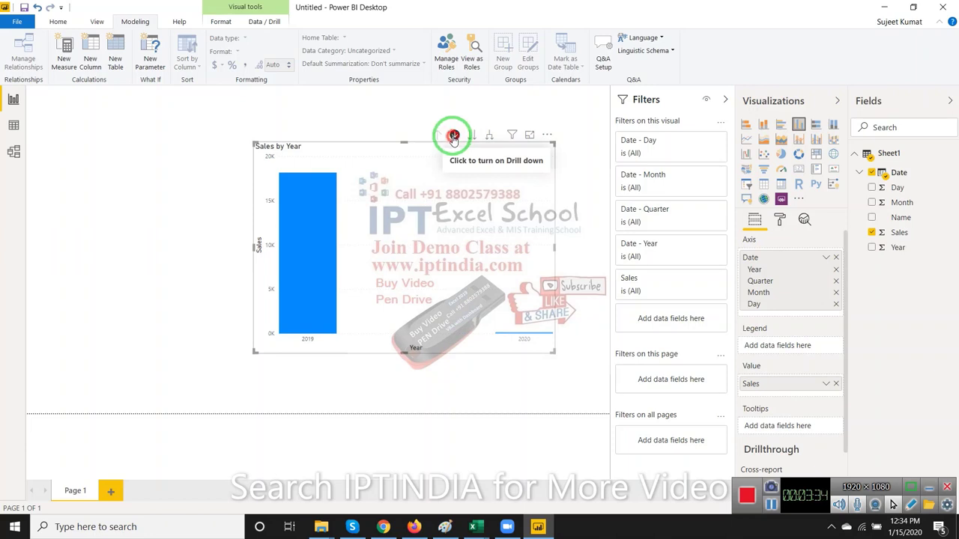
click(471, 137)
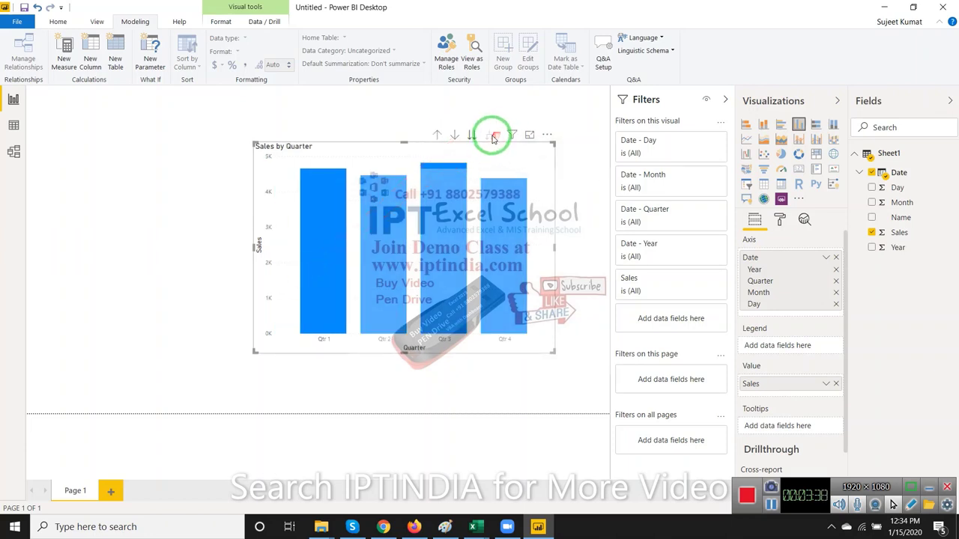
click(474, 138)
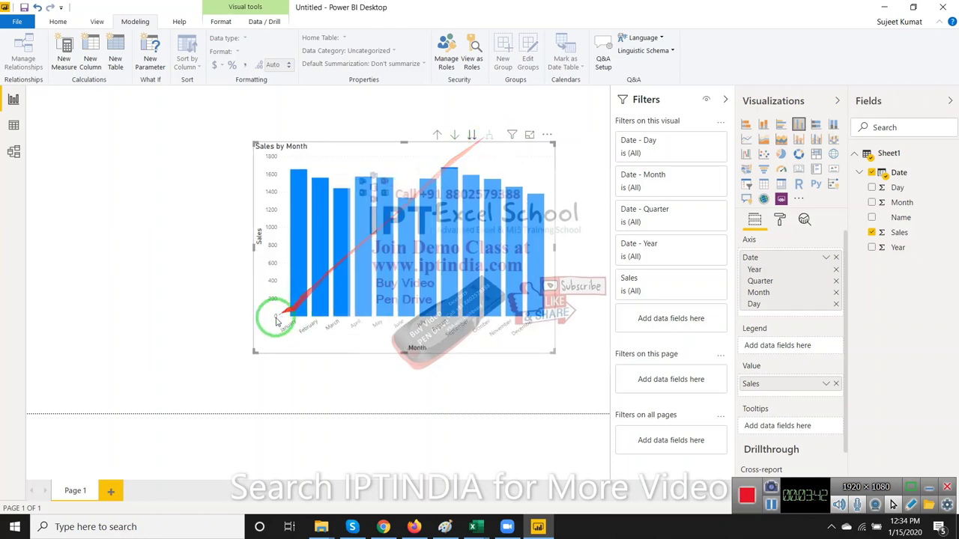
drag(255, 351, 27, 365)
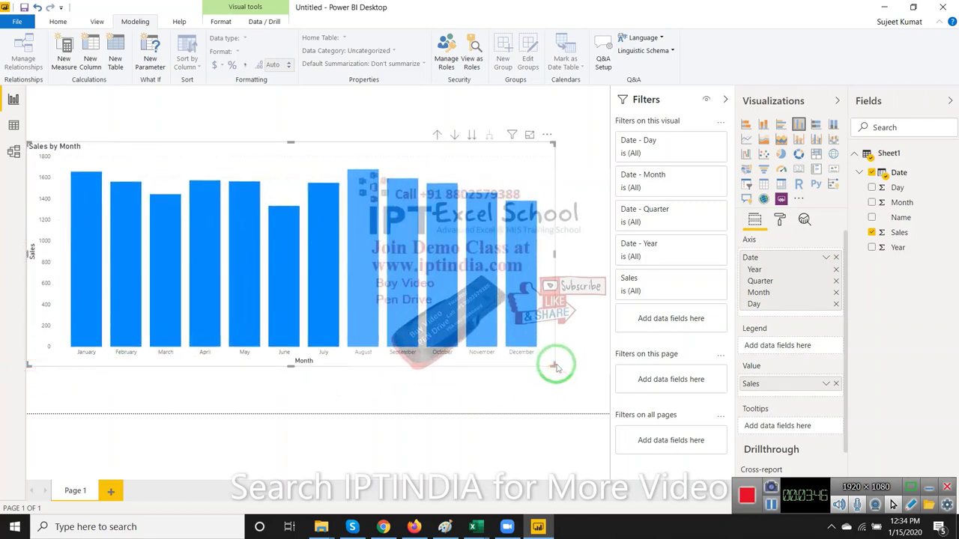
click(474, 138)
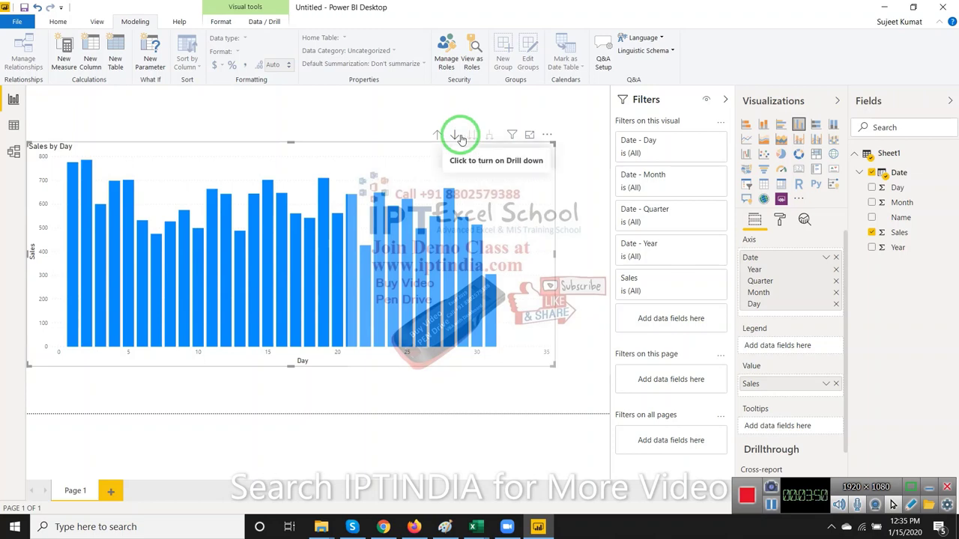
- Drill back up to Year, then go down one level to Quarter
click(456, 136)
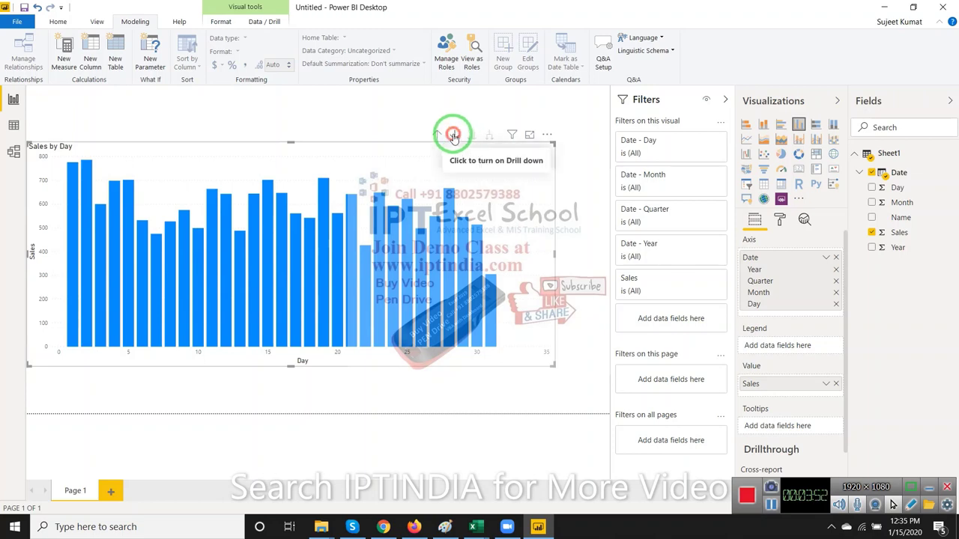
click(437, 135)
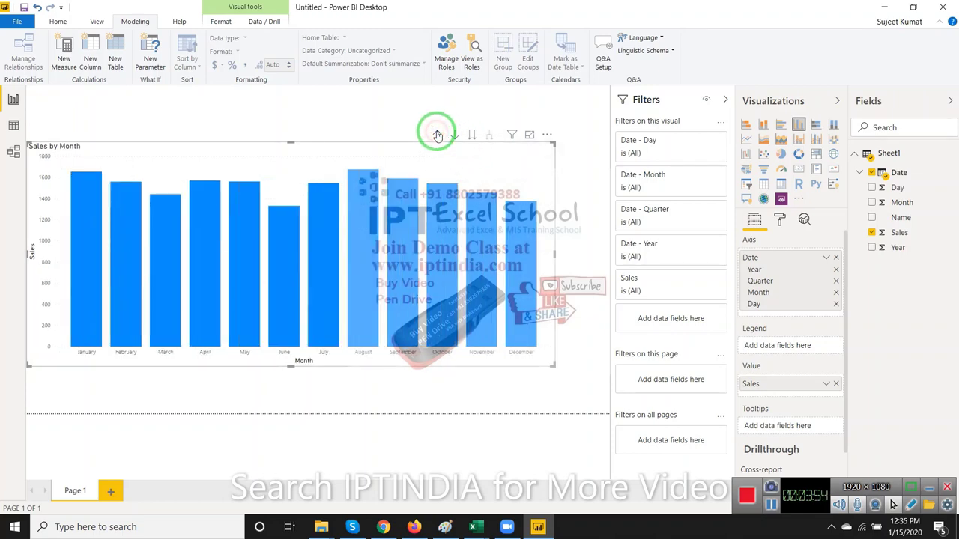
click(437, 135)
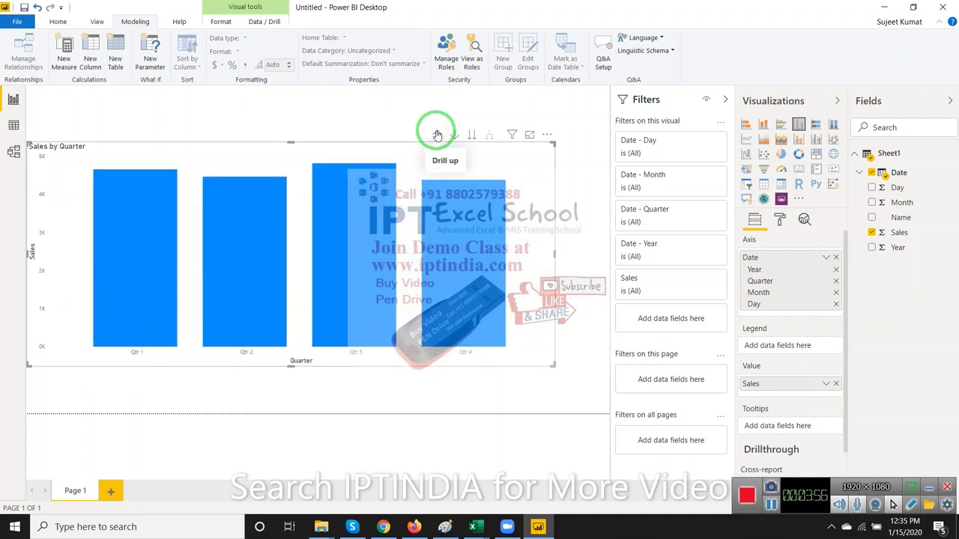
click(438, 135)
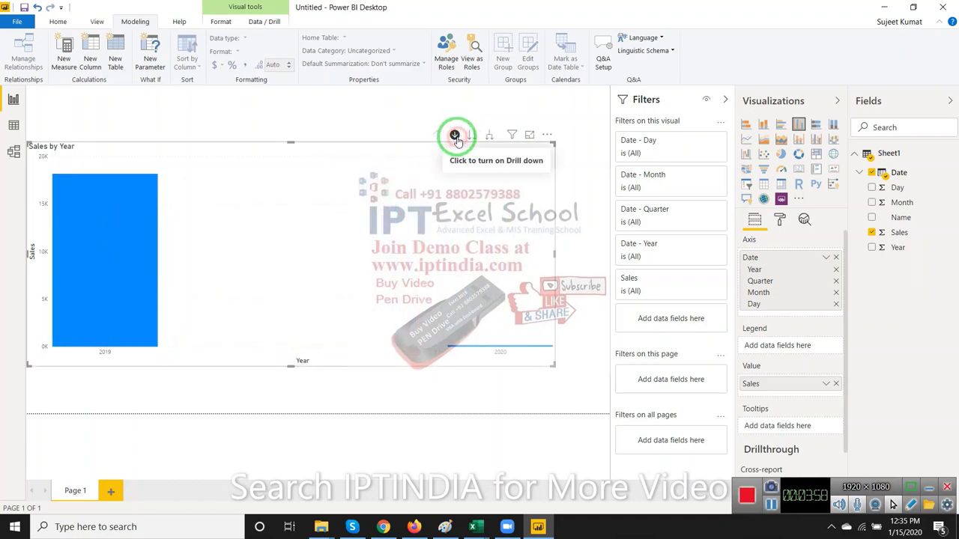
click(473, 136)
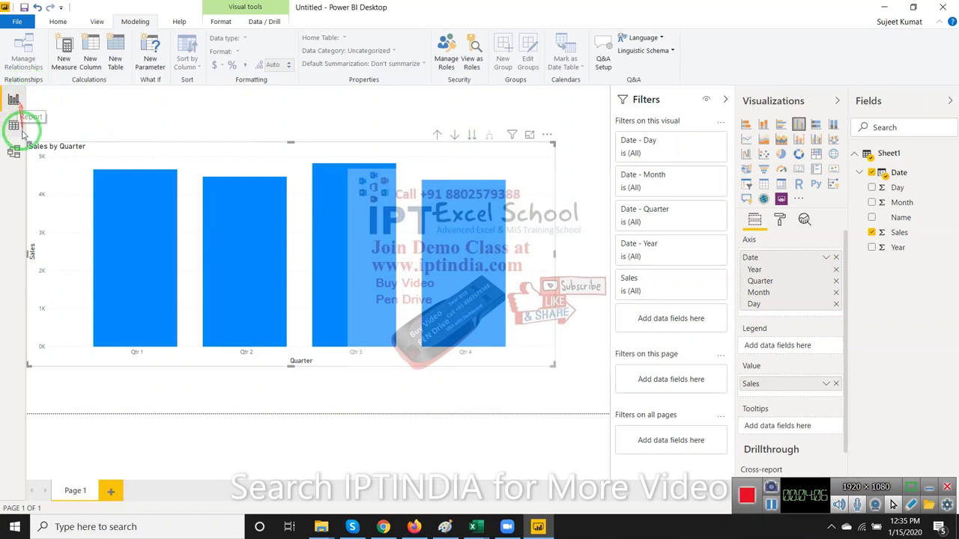
- Switch to Data view to show the Sheet1 table with its DATE(Year, Month, Day) Date column
click(14, 126)
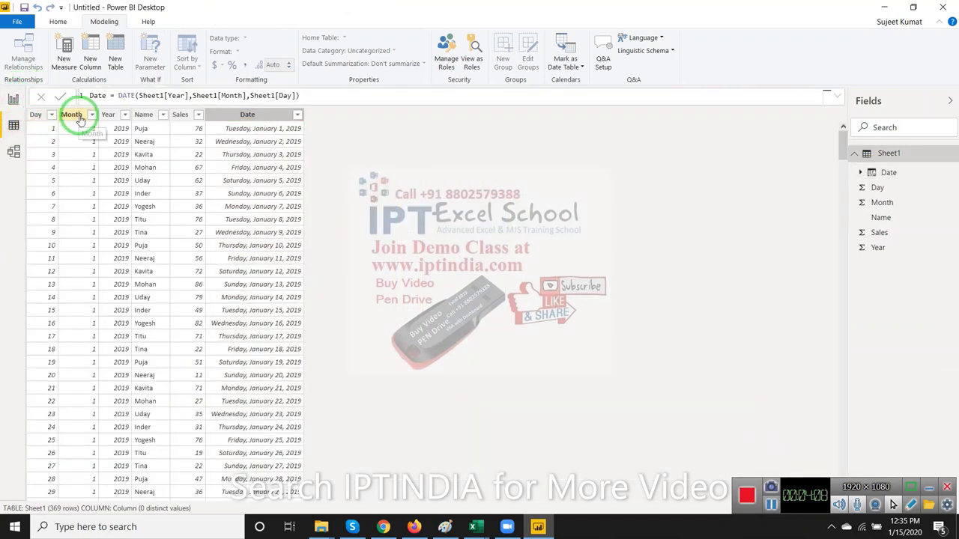